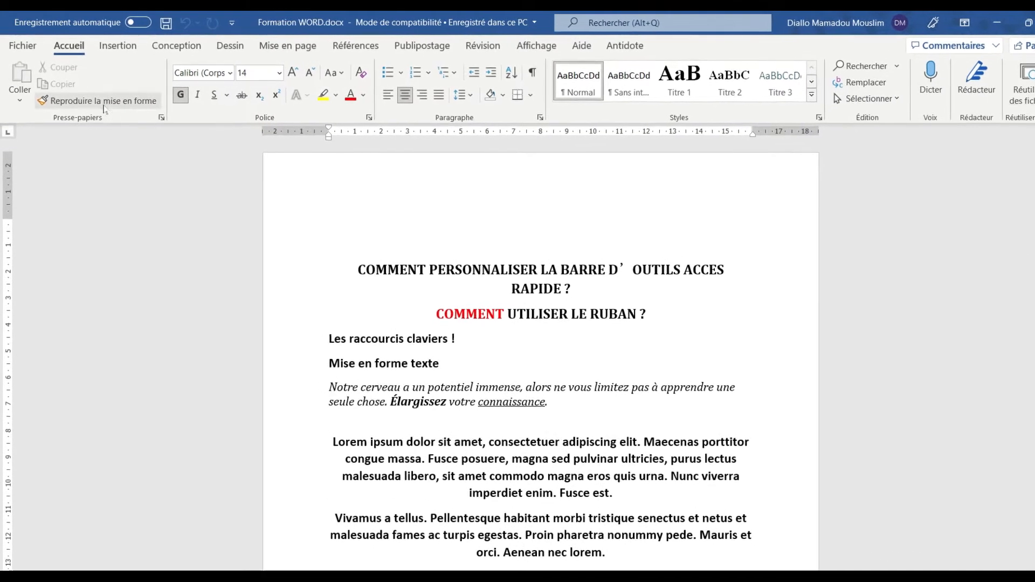
Step: Examine the available Office themes in the account settings and the general Word options, keeping all settings as they are
{"action": "left_click", "coordinate": [20, 47]}
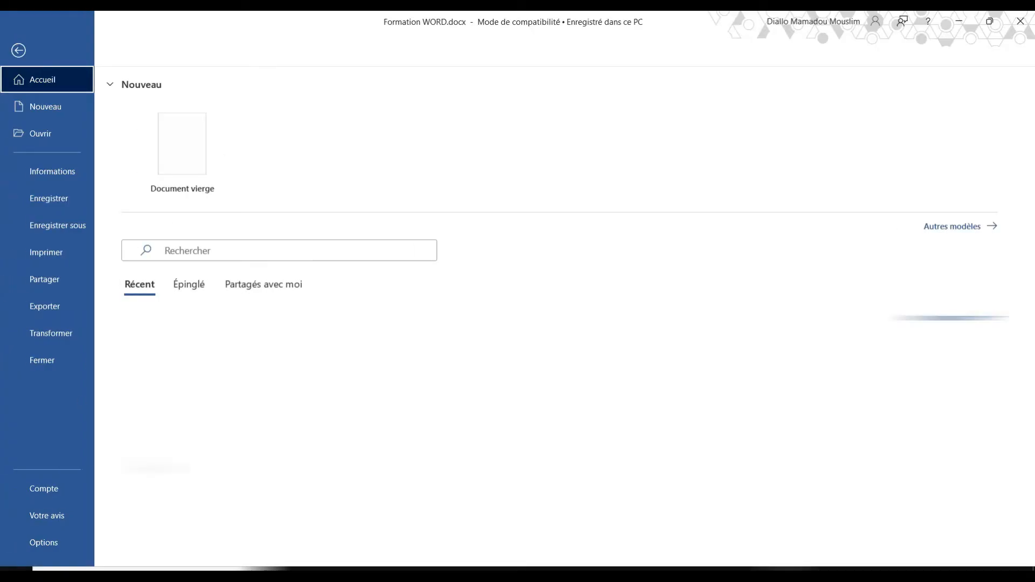
{"action": "left_click", "coordinate": [73, 488]}
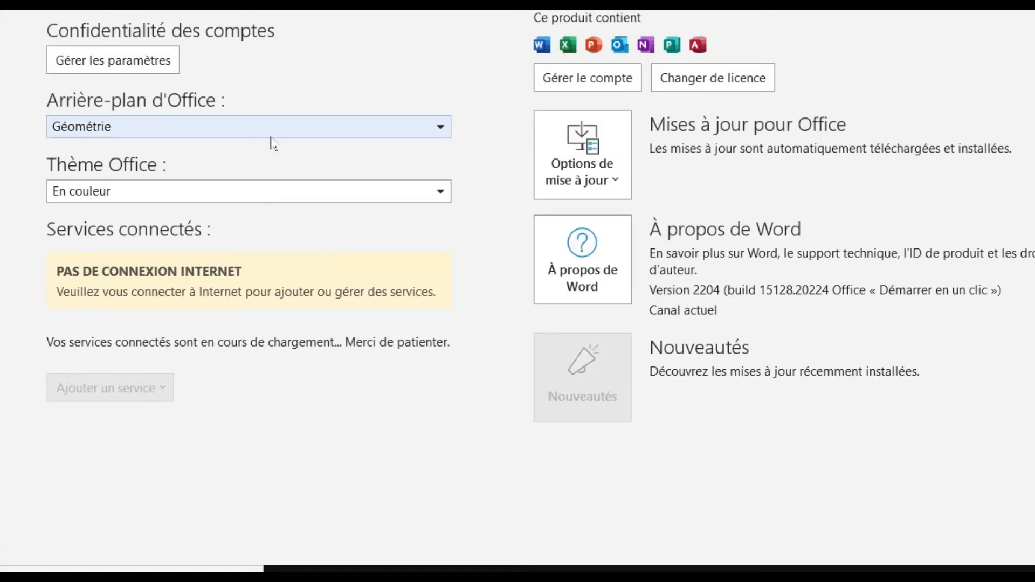
{"action": "left_click", "coordinate": [275, 192]}
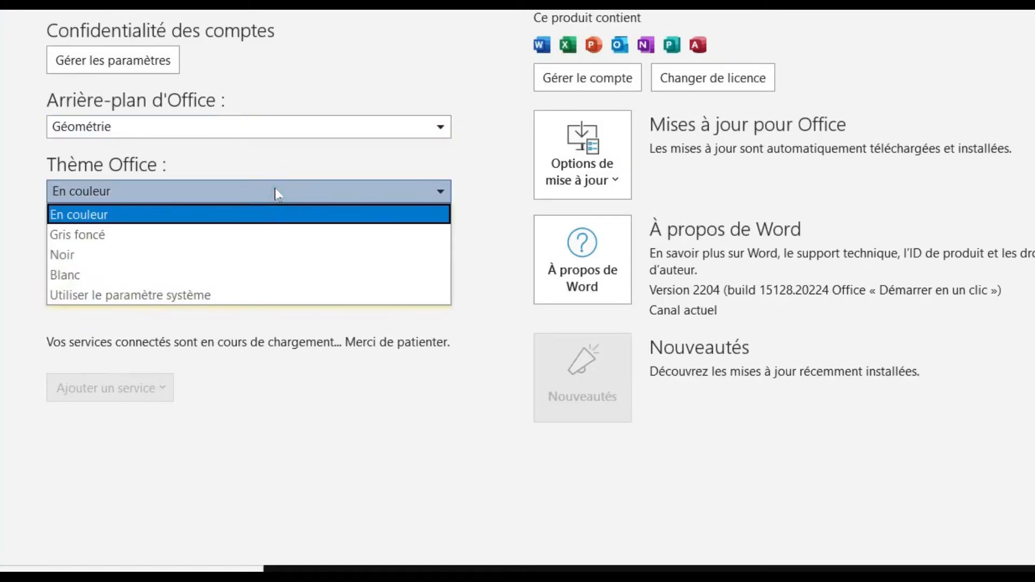
{"action": "left_click", "coordinate": [251, 197]}
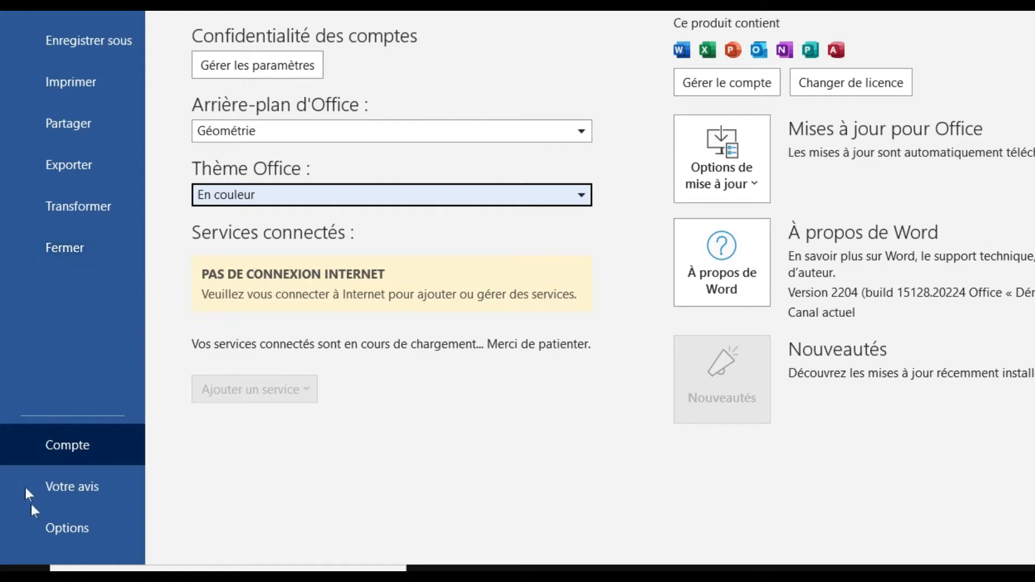
{"action": "left_click", "coordinate": [73, 533]}
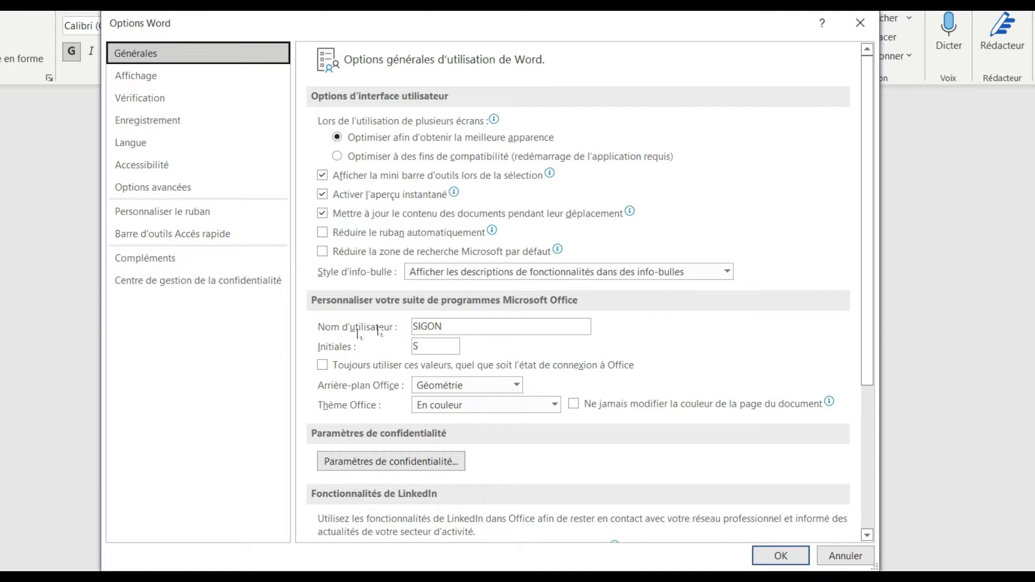
{"action": "left_click", "coordinate": [860, 23]}
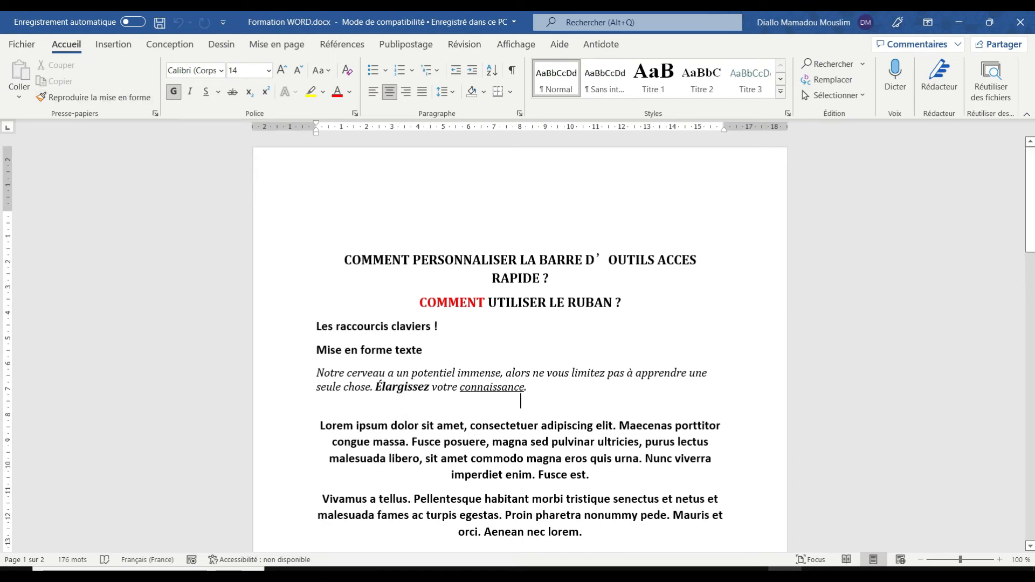
Step: Change the font colour of the whole paragraph beginning "Lorem ipsum dolor sit amet" to red
{"action": "double_click", "coordinate": [315, 421]}
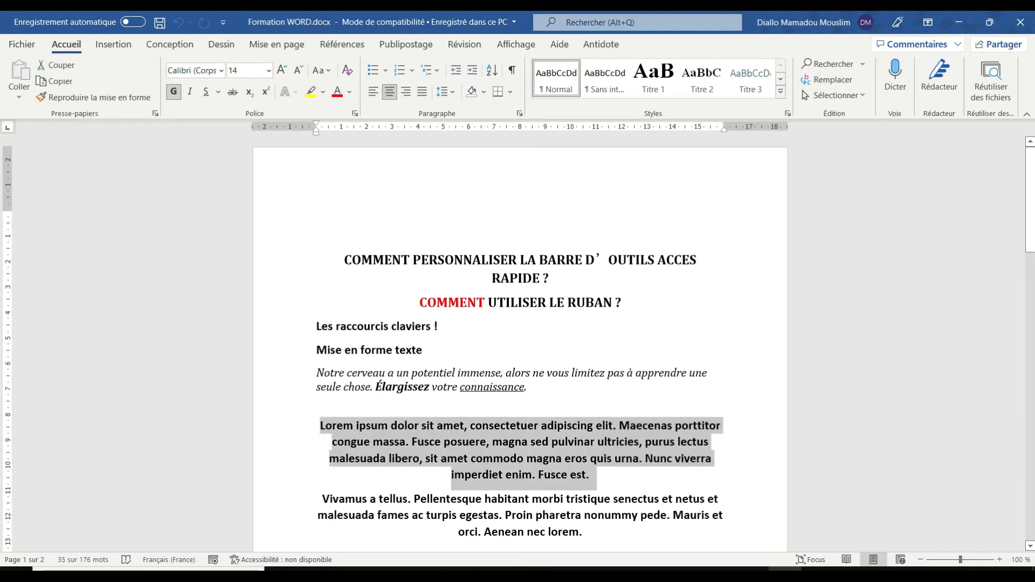
{"action": "left_click", "coordinate": [337, 94]}
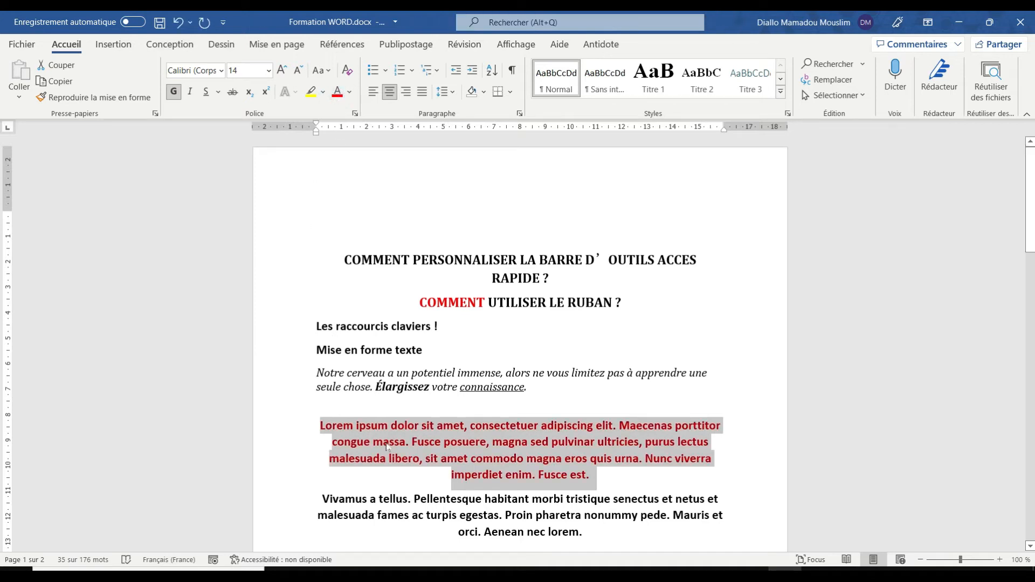
Step: Copy the red paragraph's formatting with Format Painter onto the words "Vivamus", "Pellentesque", "lorem" and "Mauris" in the following paragraph
{"action": "left_click", "coordinate": [111, 100]}
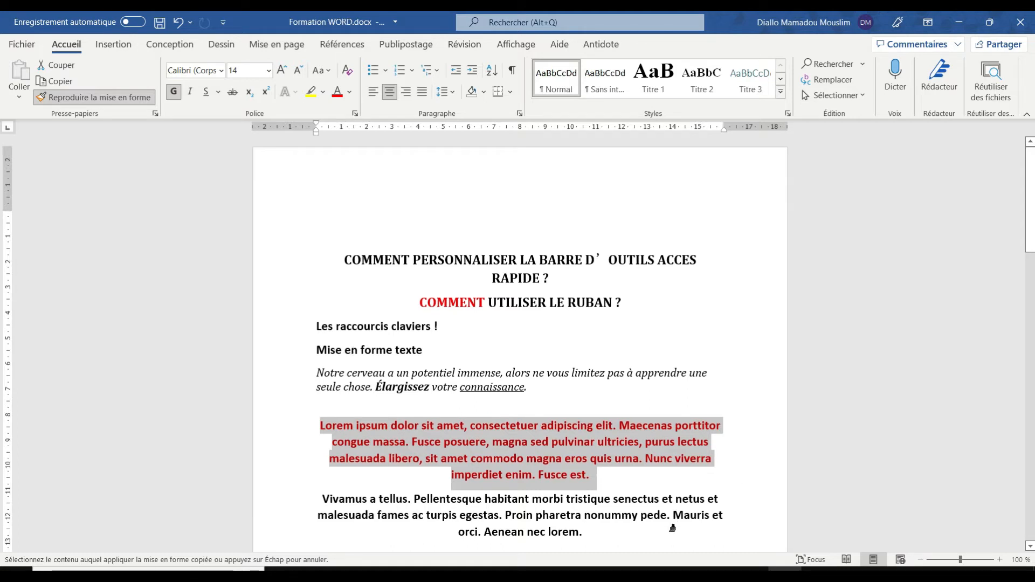
{"action": "left_click", "coordinate": [350, 501]}
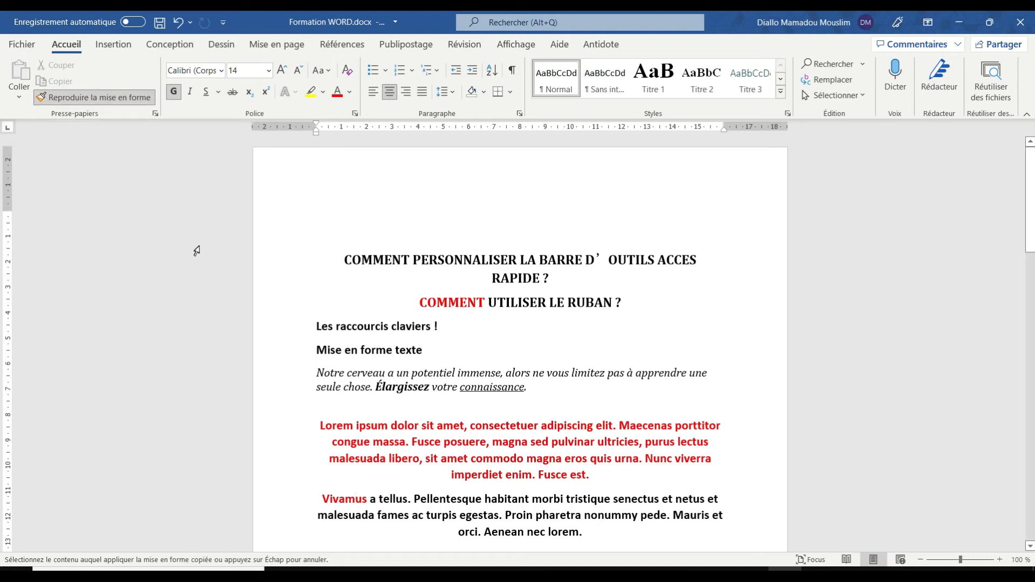
{"action": "left_click", "coordinate": [443, 500]}
{"action": "left_click", "coordinate": [564, 532]}
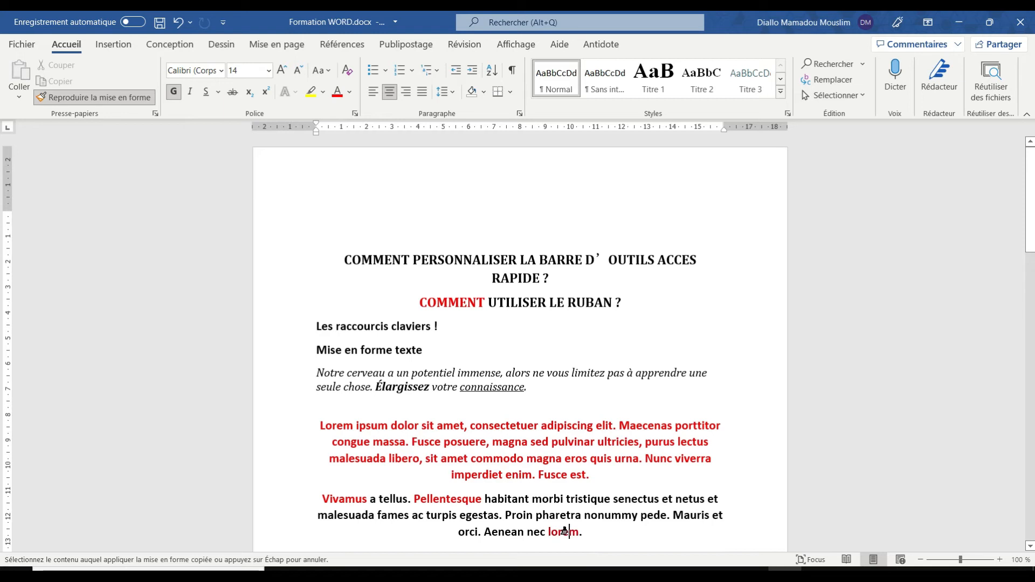
{"action": "left_click", "coordinate": [695, 515]}
{"action": "scroll", "coordinate": [503, 534], "scroll_direction": "down", "scroll_amount": 4}
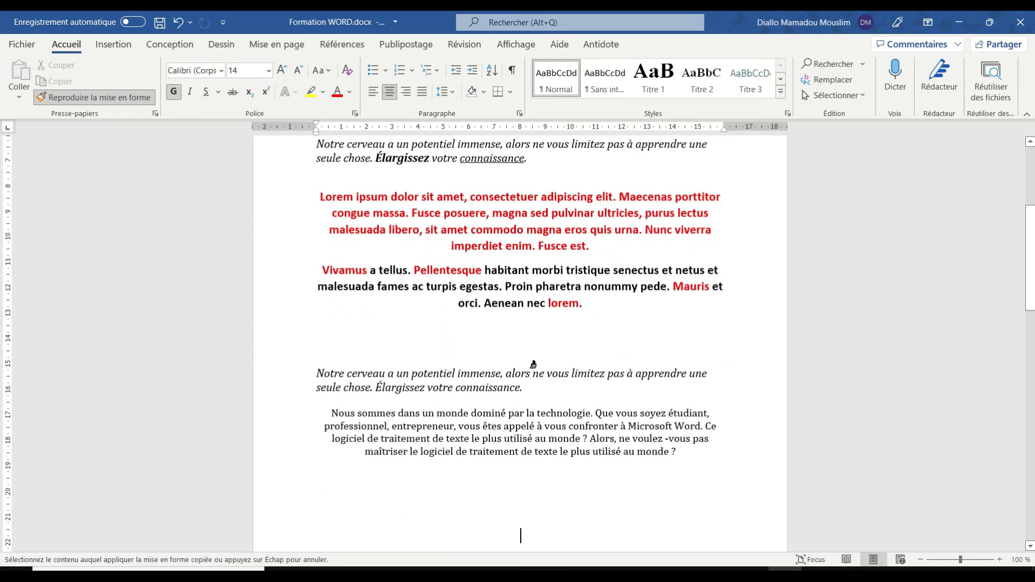
{"action": "left_click", "coordinate": [521, 536]}
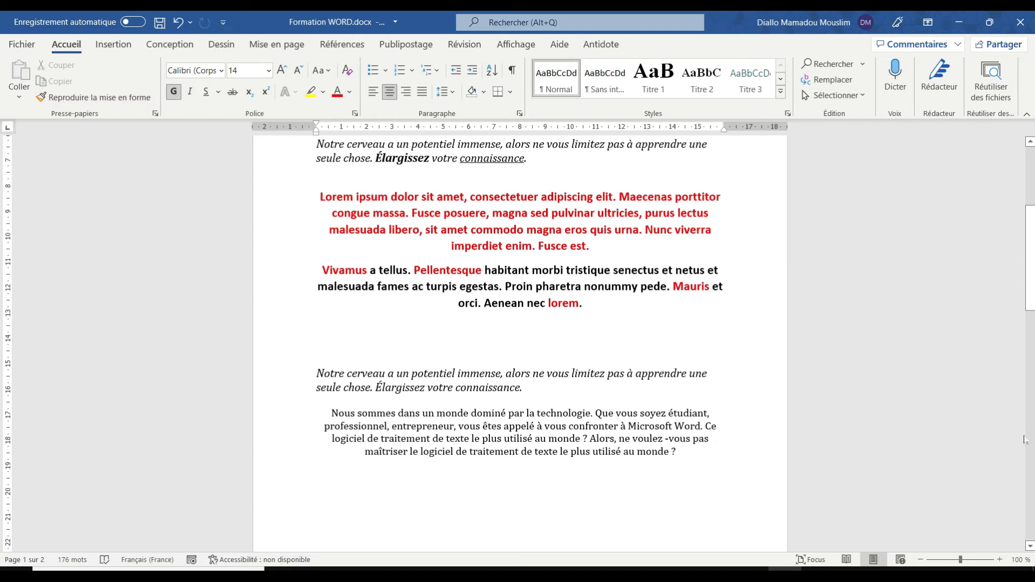
Step: Enlarge the document view to 150% and place the text cursor on the blank line just above the first title
{"action": "scroll", "coordinate": [922, 564], "scroll_direction": "up", "scroll_amount": 6, "text": "ctrl"}
{"action": "scroll", "coordinate": [922, 563], "scroll_direction": "down", "scroll_amount": 1, "text": "ctrl"}
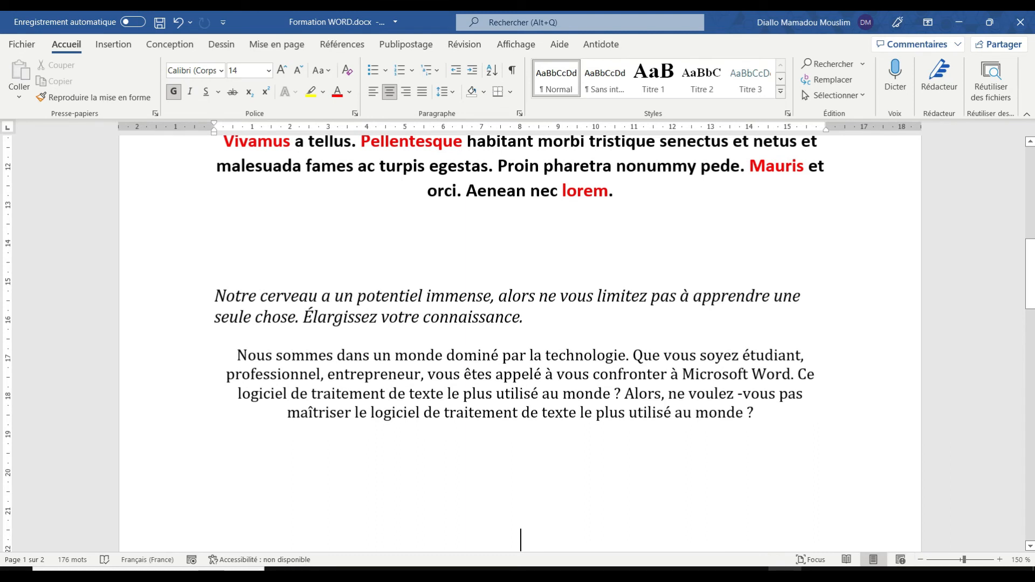
{"action": "left_click_drag", "start_coordinate": [1030, 284], "coordinate": [1033, 217]}
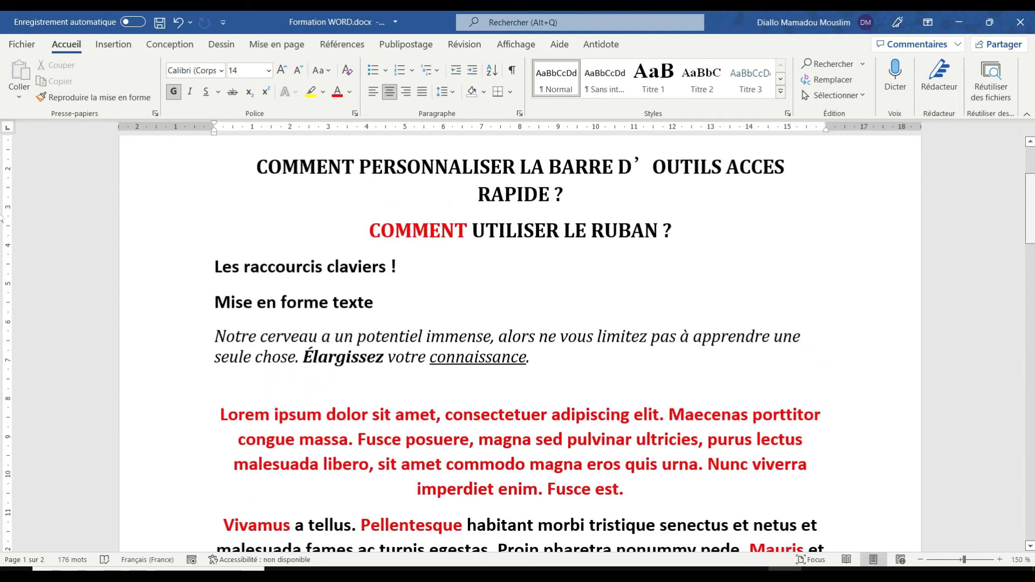
{"action": "left_click_drag", "start_coordinate": [1033, 215], "coordinate": [1033, 213]}
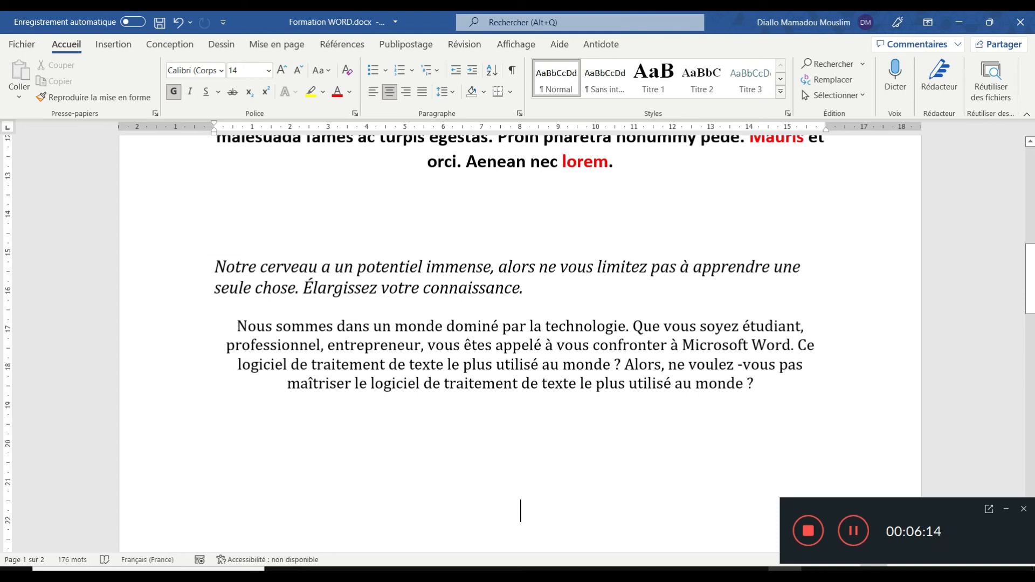
{"action": "key", "text": "Up"}
{"action": "key", "text": "Up"}
{"action": "key", "text": "Up"}
{"action": "key", "text": "Up"}
{"action": "key", "text": "Up"}
{"action": "key", "text": "Up"}
{"action": "key", "text": "Up"}
{"action": "key", "text": "Up"}
{"action": "key", "text": "Up"}
{"action": "key", "text": "Up"}
{"action": "key", "text": "Up"}
{"action": "key", "text": "Up"}
{"action": "key", "text": "Up"}
{"action": "key", "text": "Up"}
{"action": "key", "text": "Up"}
{"action": "key", "text": "Up"}
{"action": "key", "text": "Up"}
{"action": "key", "text": "Up"}
{"action": "key", "text": "Up"}
{"action": "key", "text": "Up"}
{"action": "key", "text": "Up"}
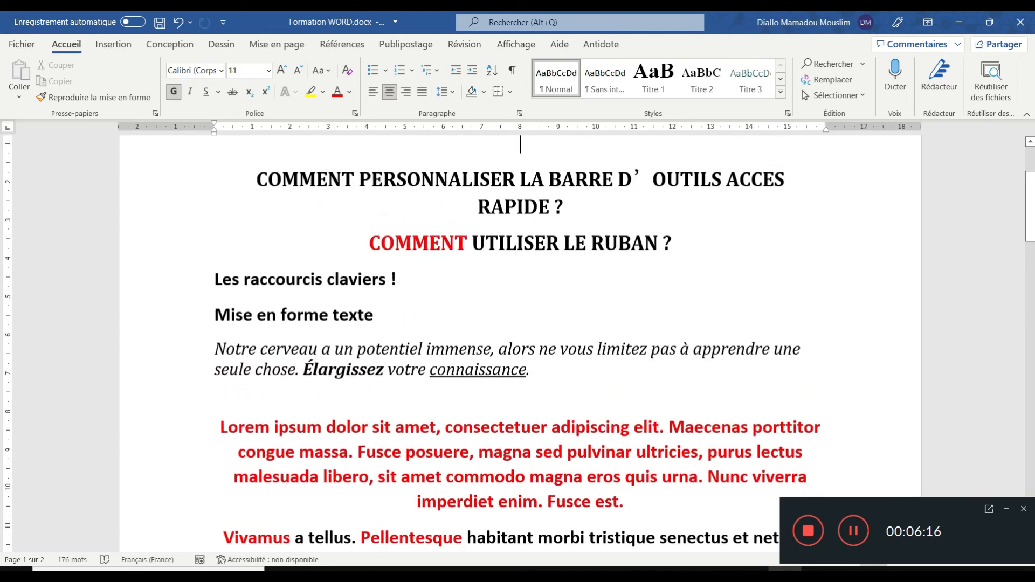